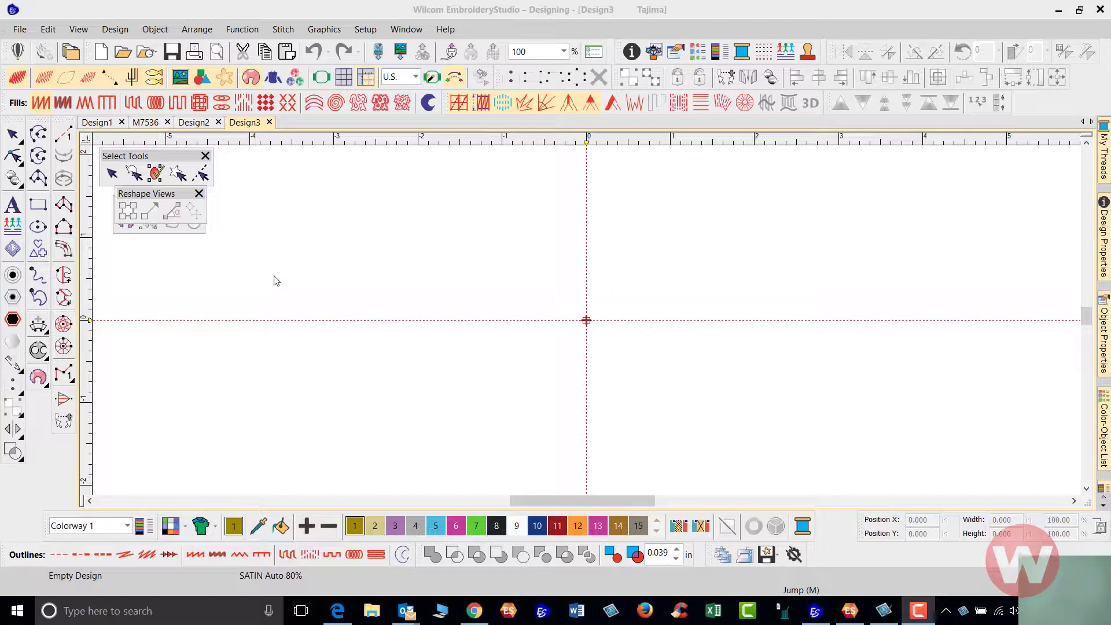
Open the Team Names docker and its Manage Teams window.
click(12, 228)
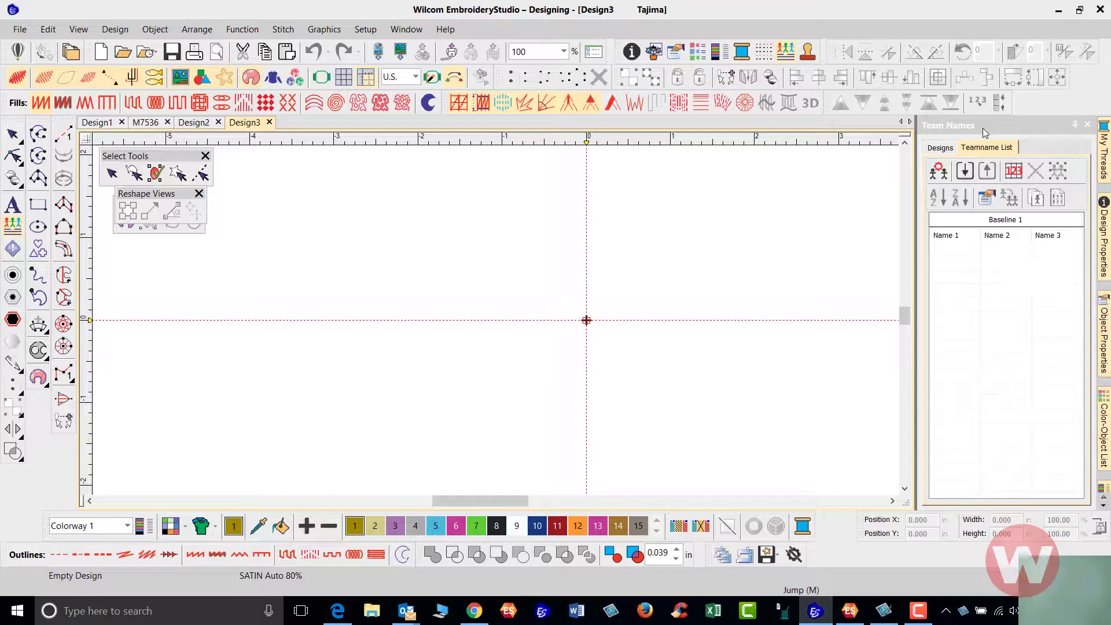
click(939, 173)
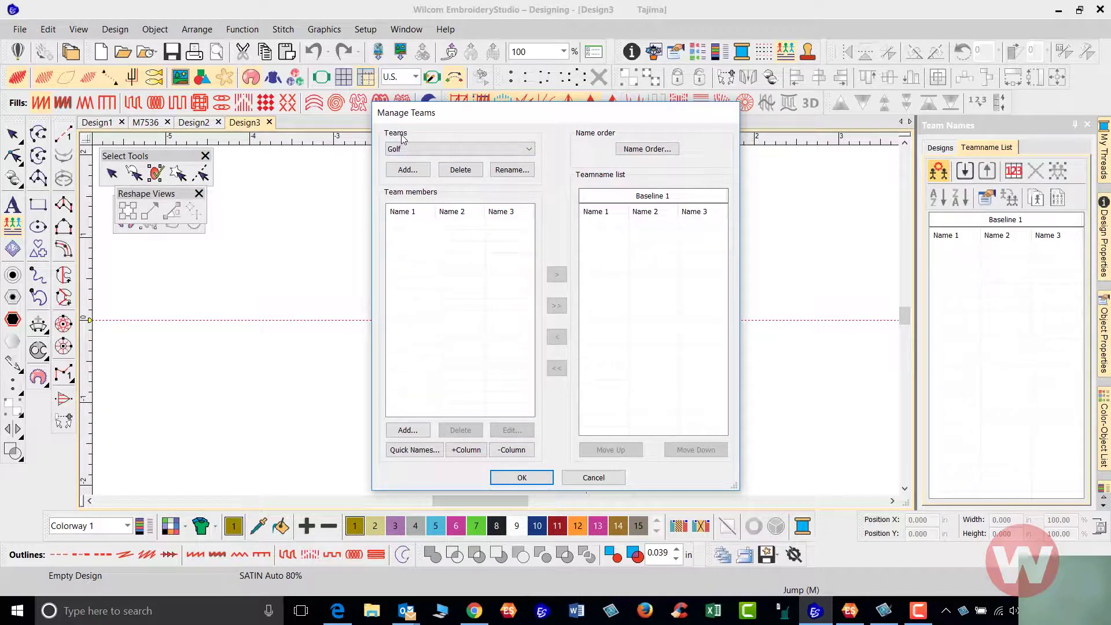
Choose Sample Team from the Teams list, then open and cancel Add Team.
click(529, 151)
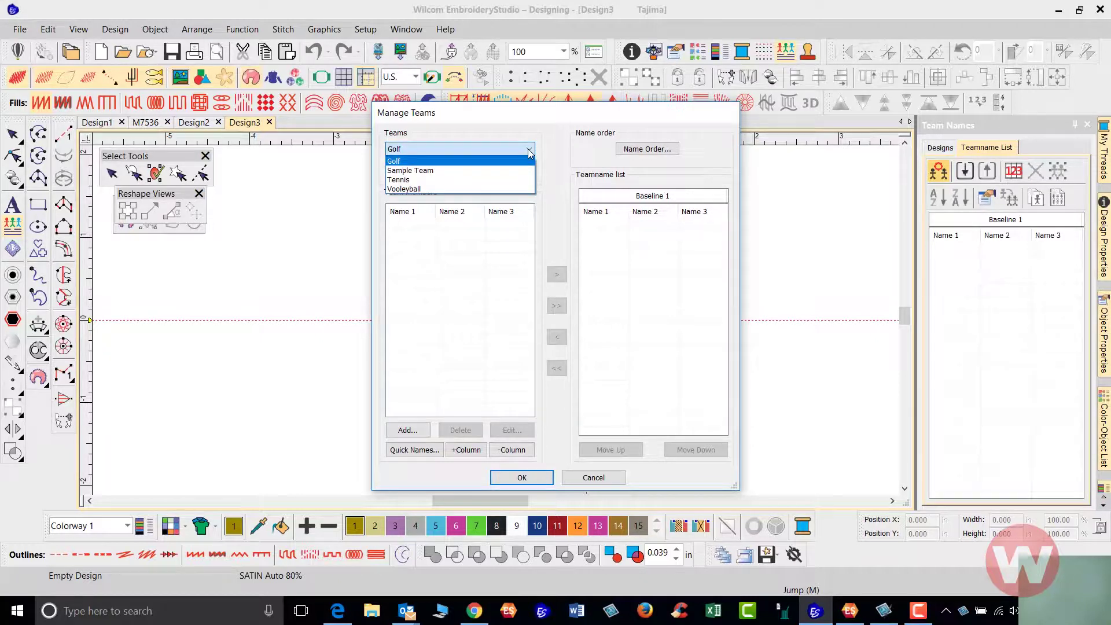
click(456, 171)
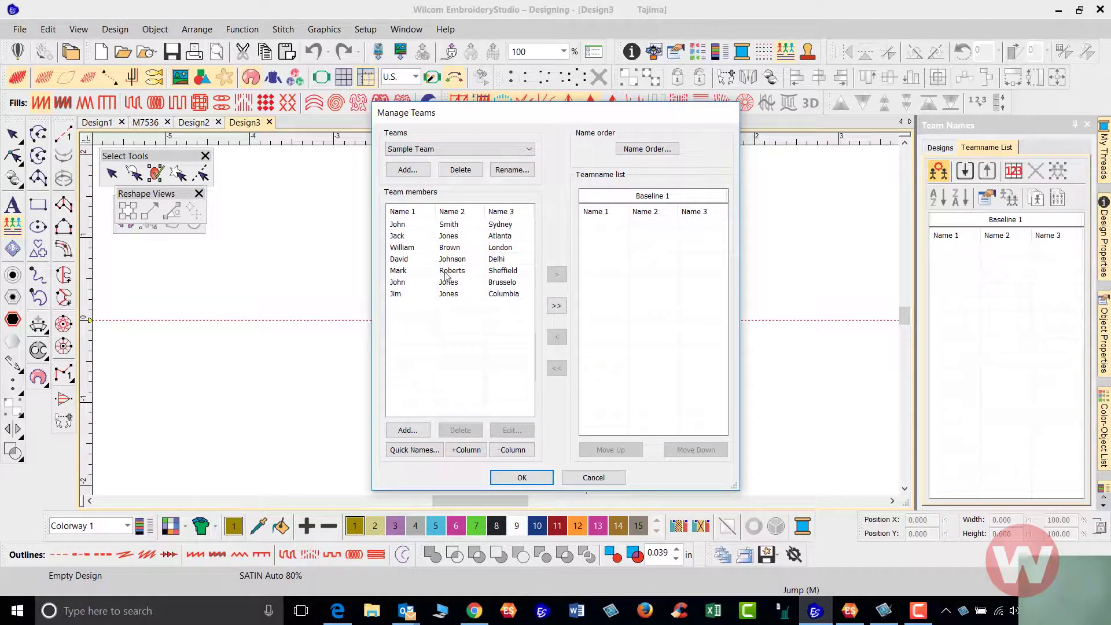
click(408, 170)
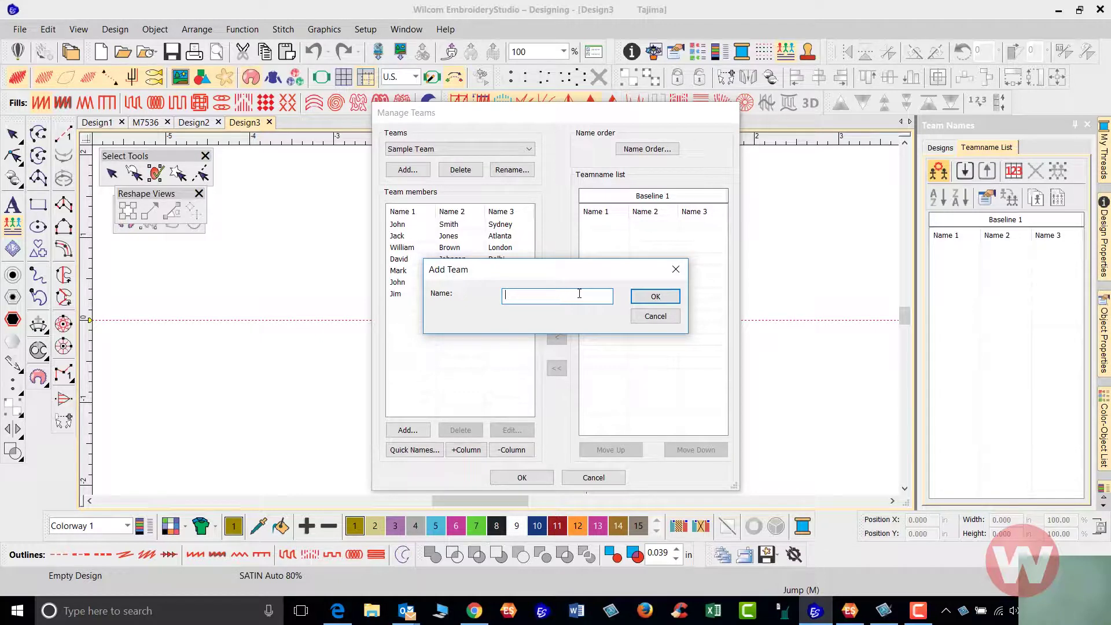
click(658, 317)
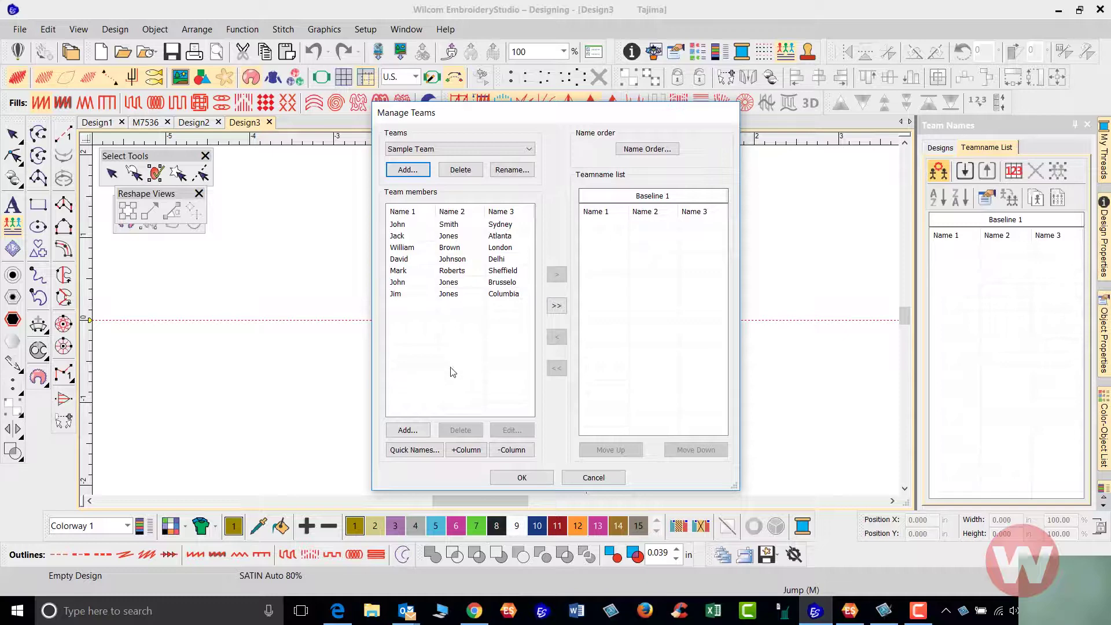
click(412, 435)
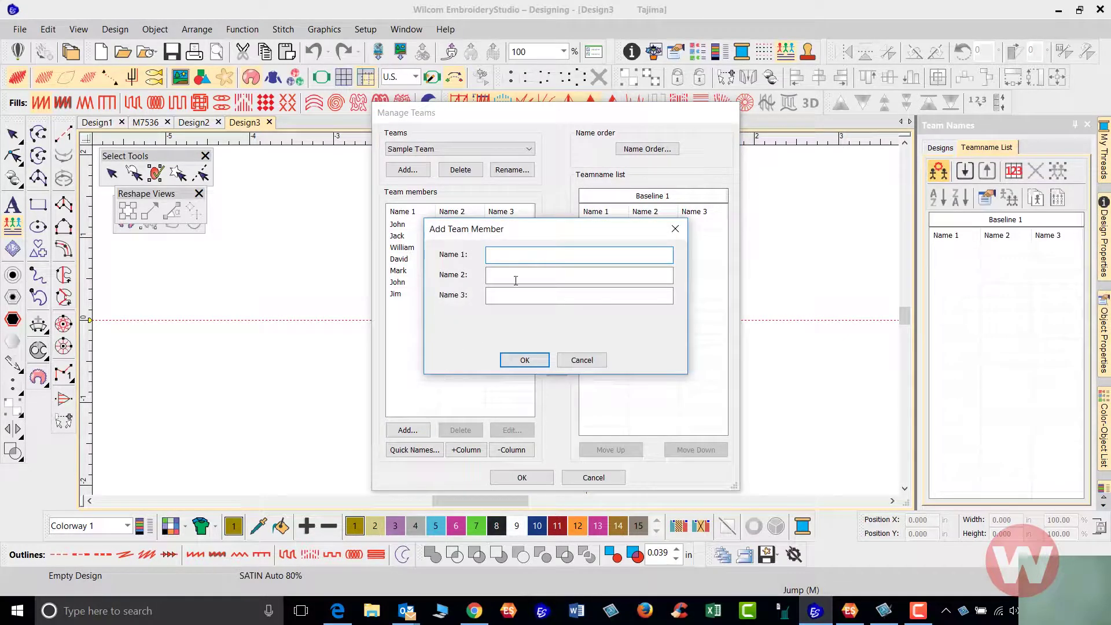
drag(527, 230, 595, 216)
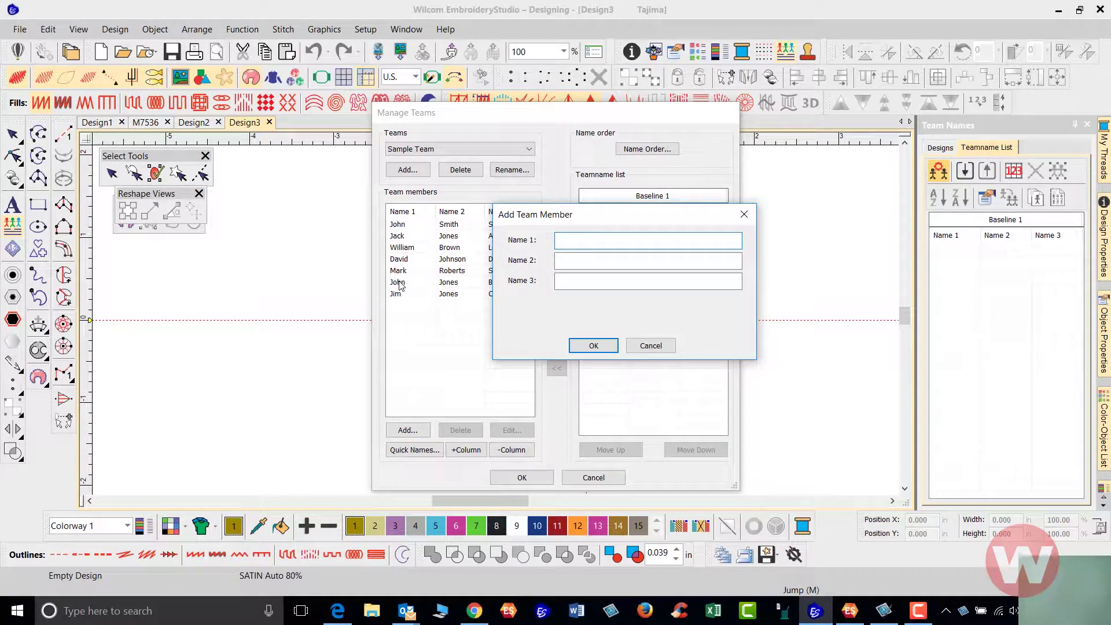
click(564, 260)
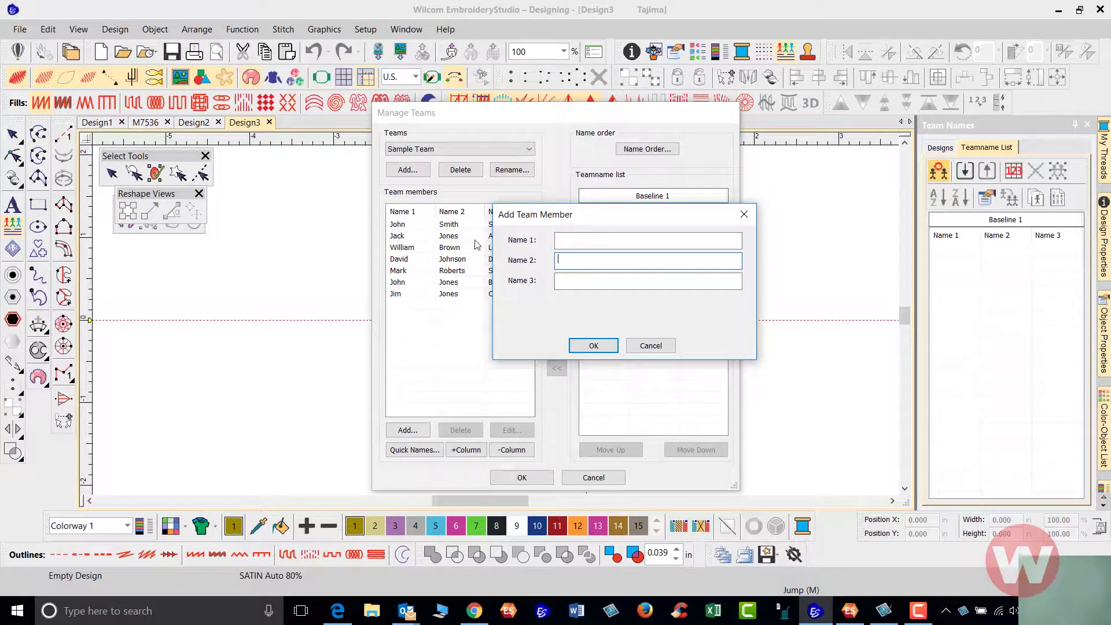
drag(593, 222, 666, 214)
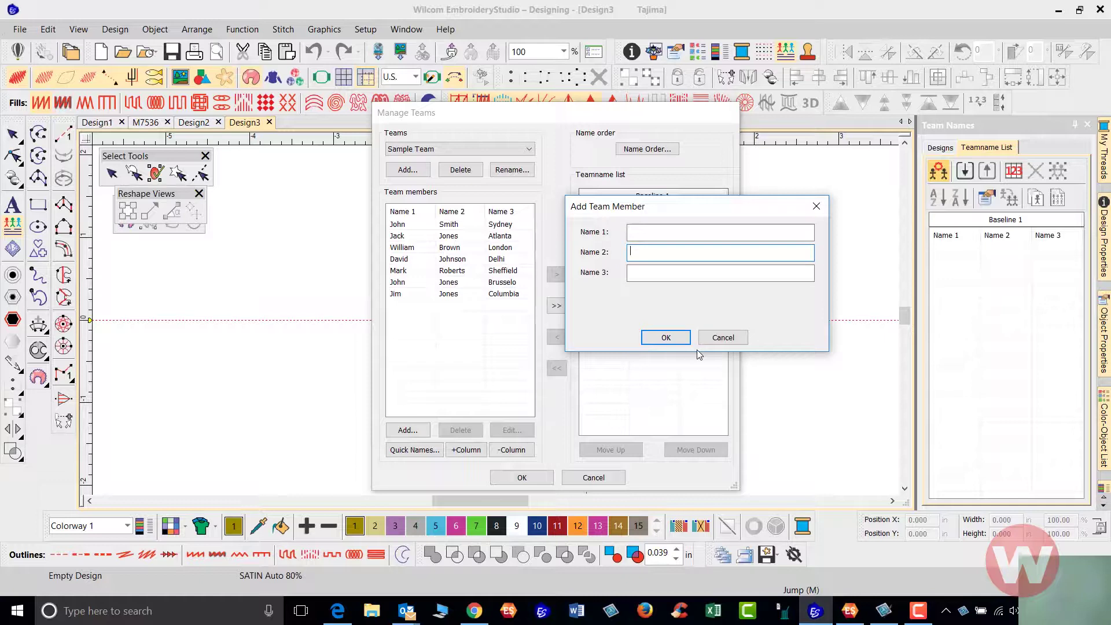
click(723, 339)
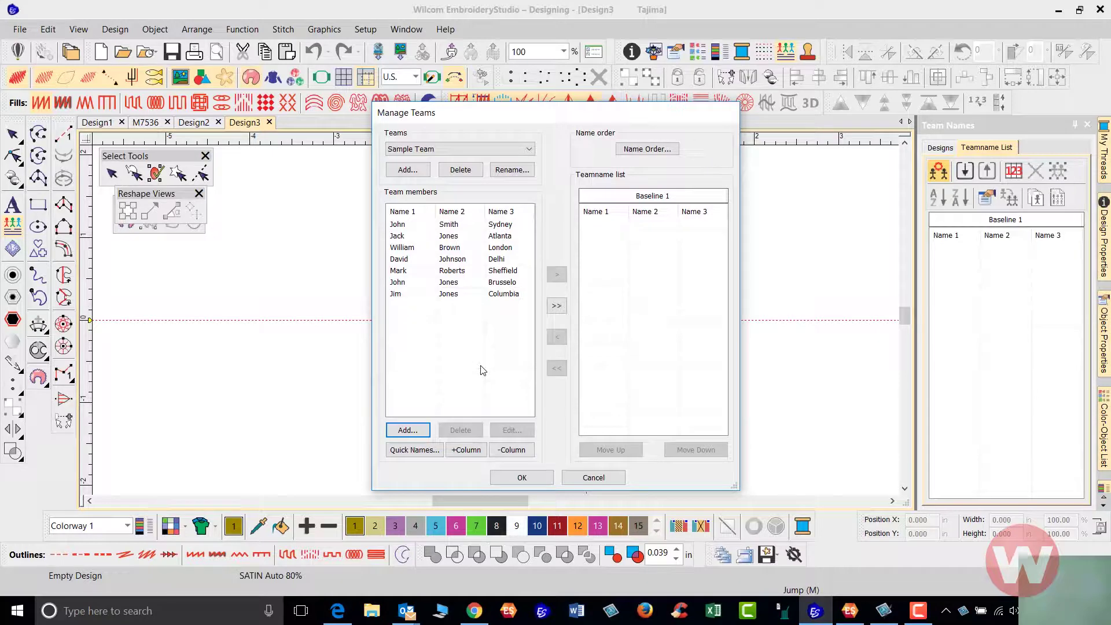
click(424, 455)
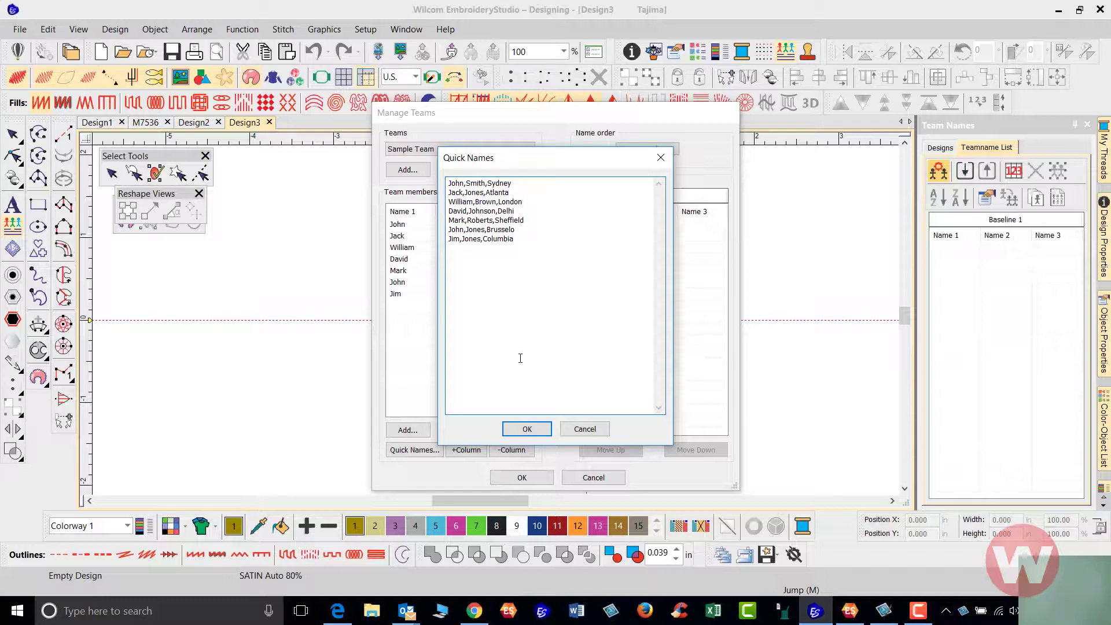
click(528, 429)
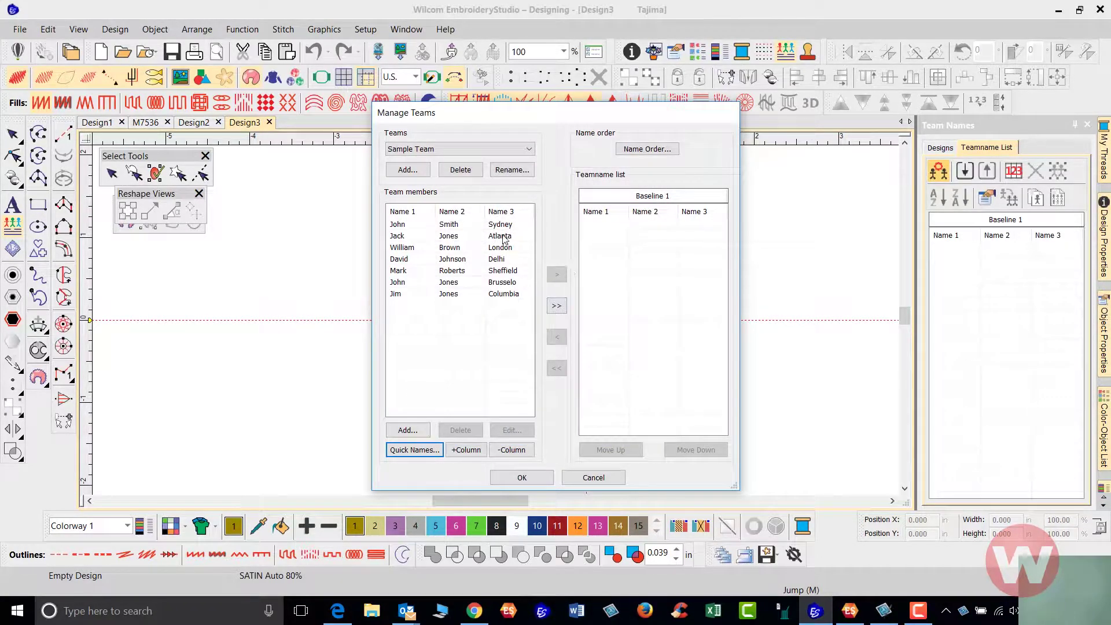
Move all seven Sample Team members into the Teamname list and confirm with OK.
click(557, 309)
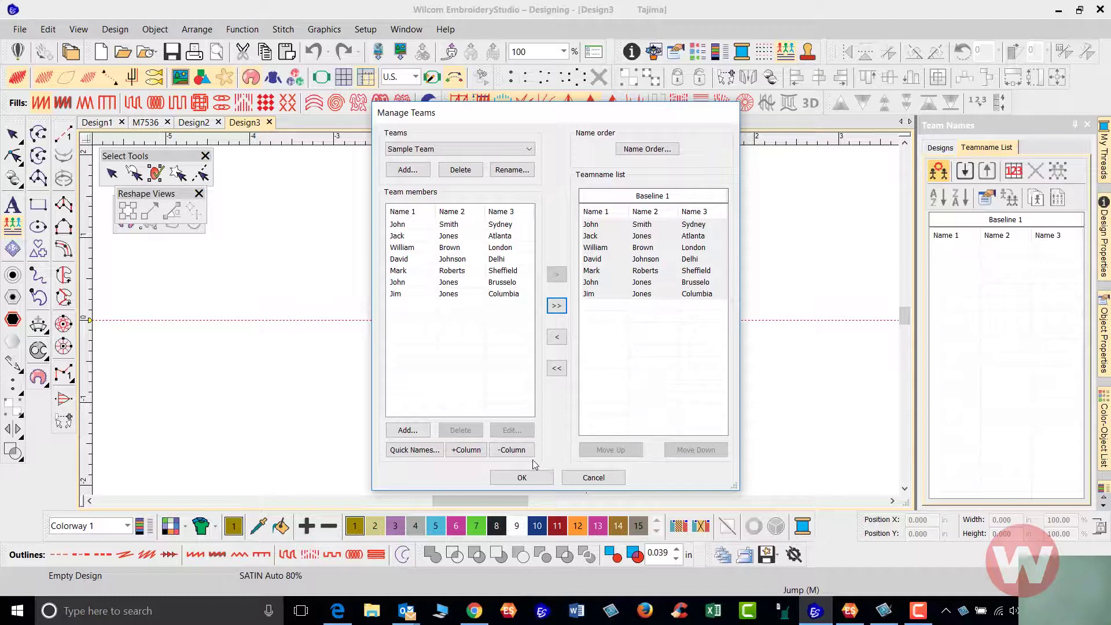
click(522, 478)
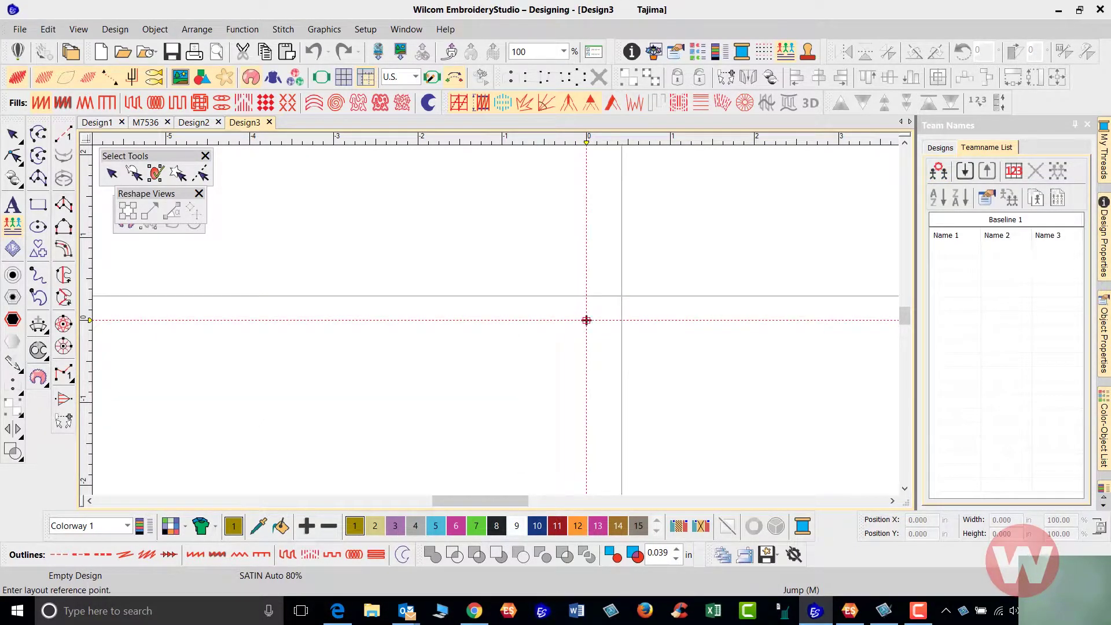
Anchor the team names at the origin, generate stitches, preview all seven names, then select all.
click(586, 320)
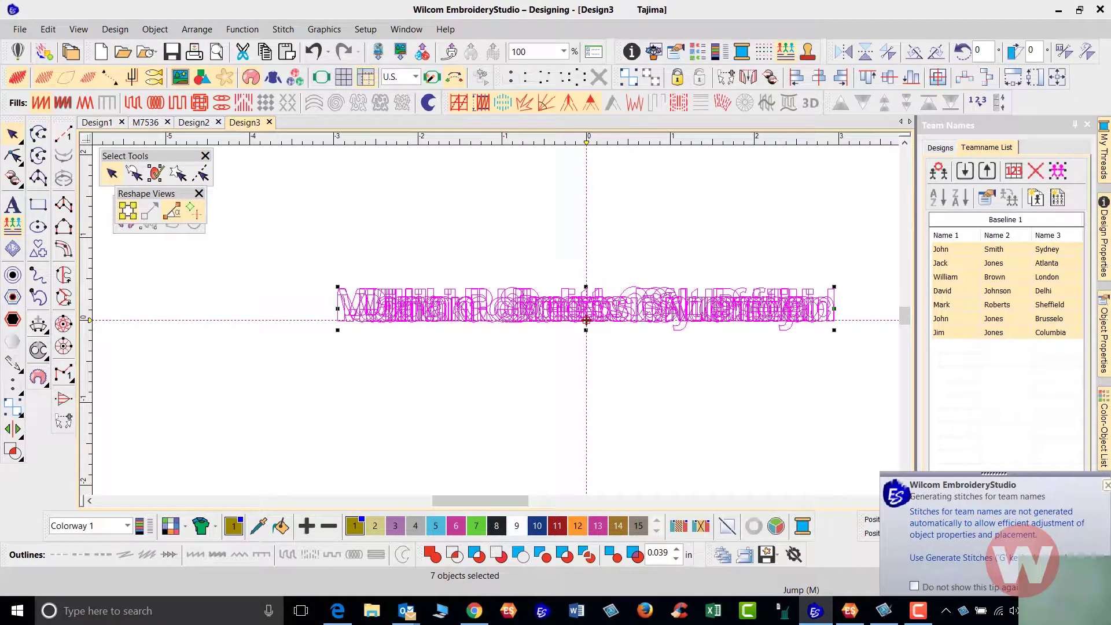
key(g)
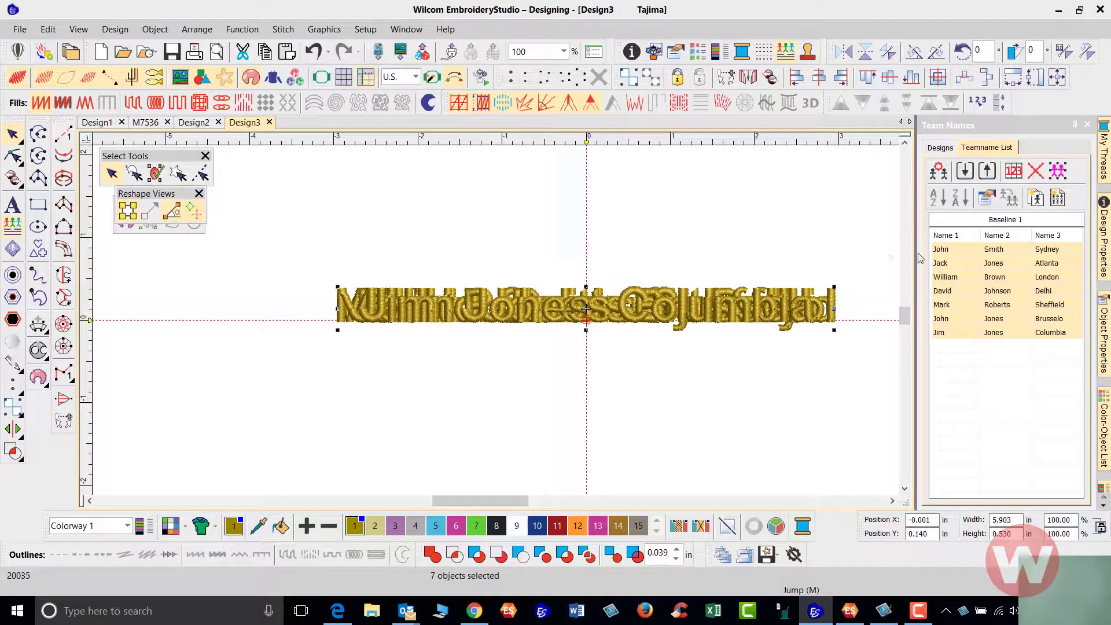
click(949, 254)
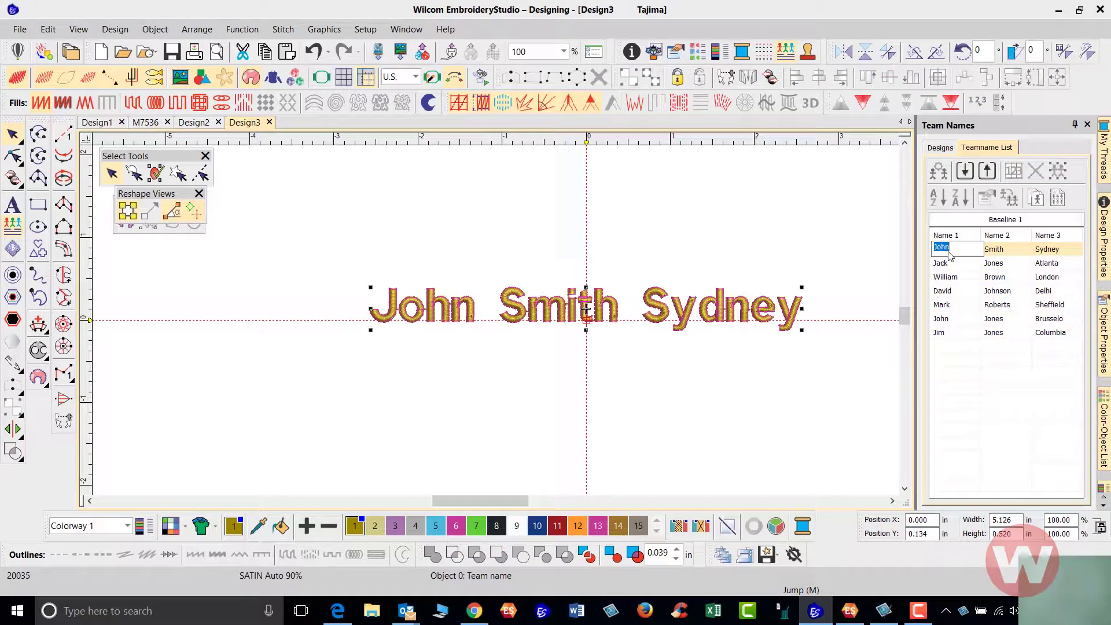
click(950, 265)
click(949, 279)
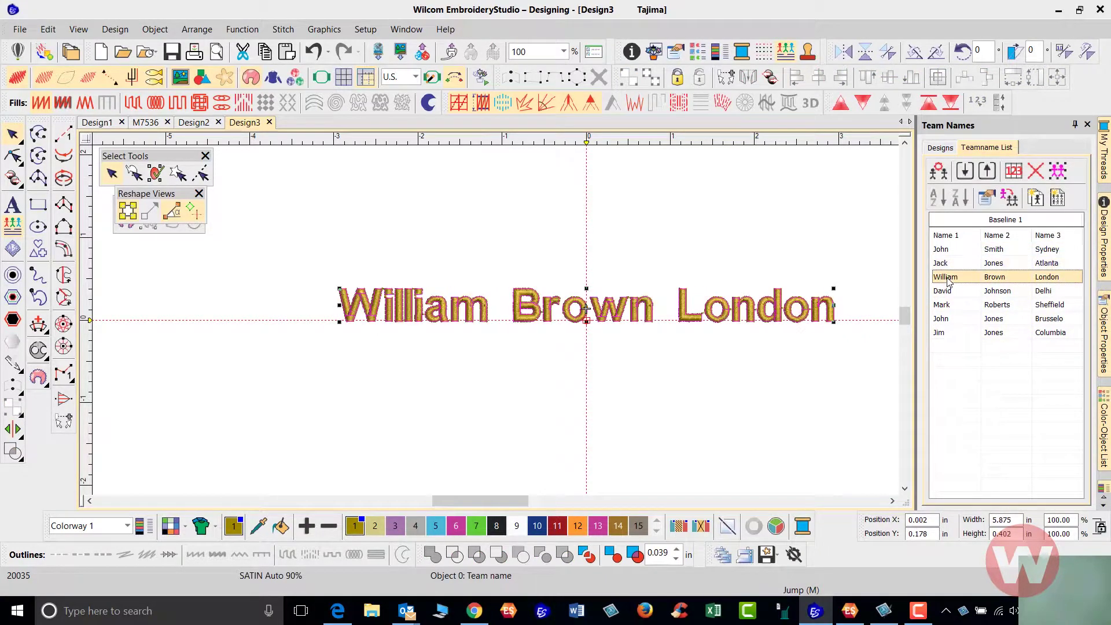
click(950, 292)
click(950, 305)
click(946, 320)
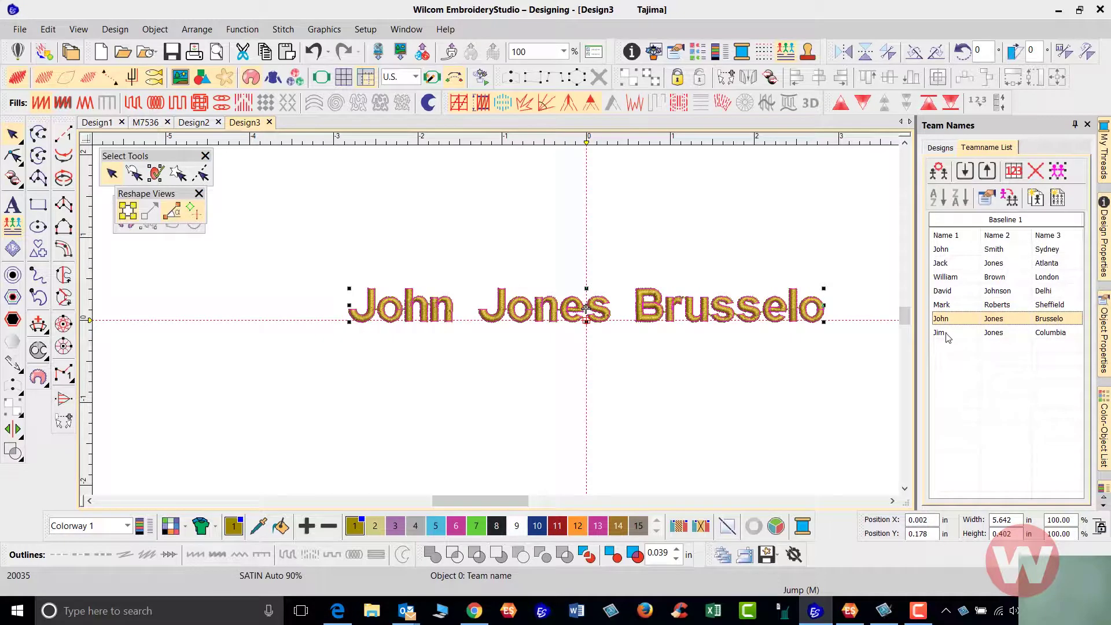
click(946, 334)
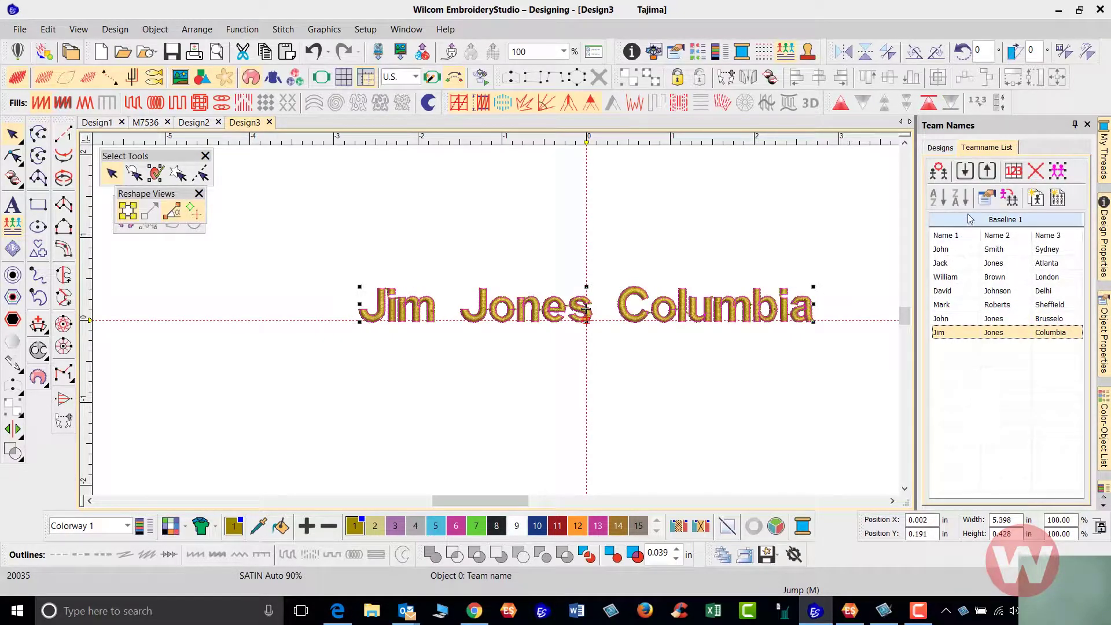
click(1057, 172)
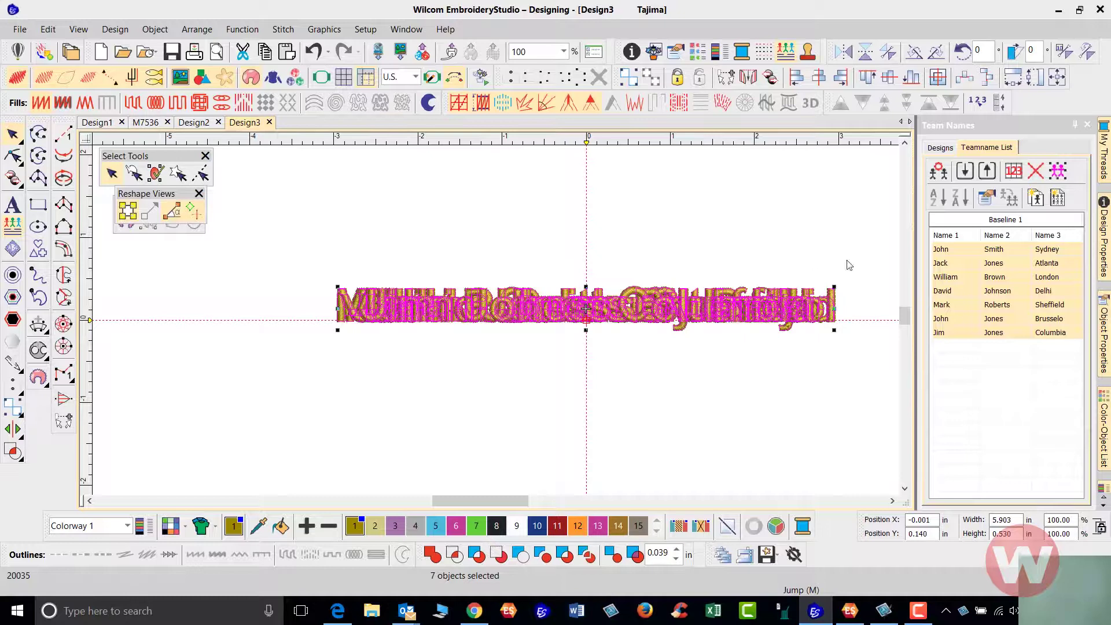
Set the lettering baseline to a Fixed Line at 0° angle and 4.0 in length.
click(991, 199)
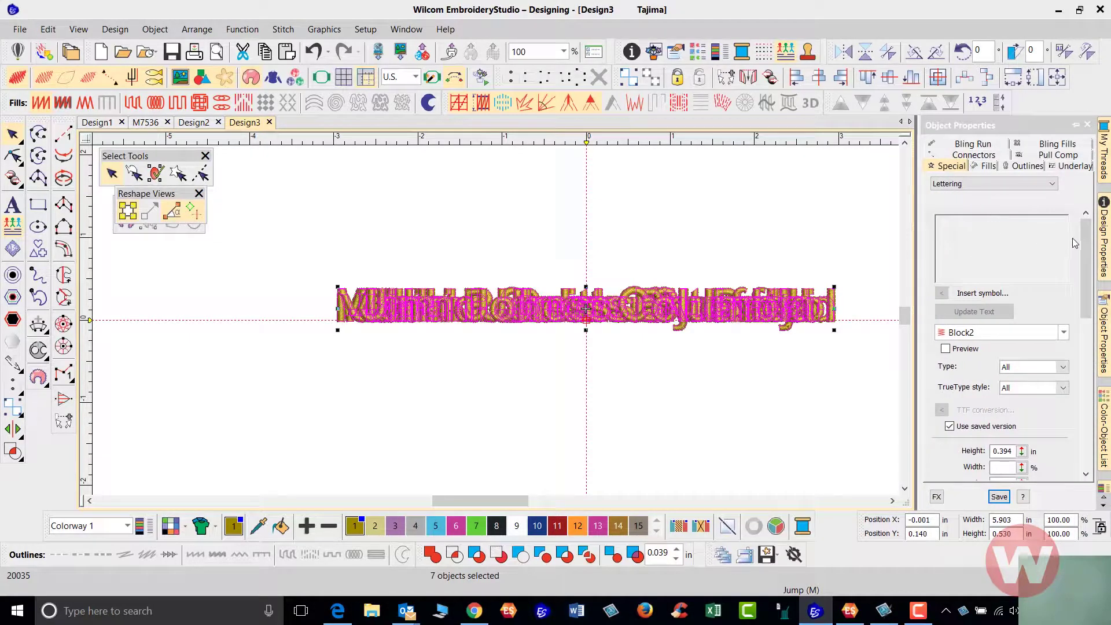
drag(1083, 242, 1085, 315)
scroll(978, 366, down, 1)
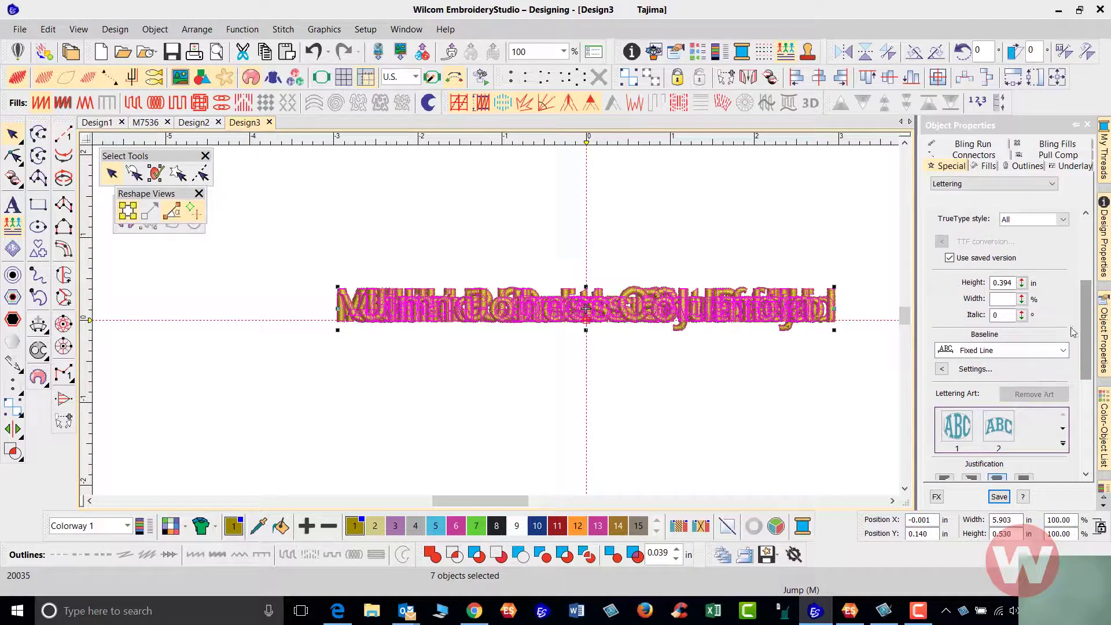
click(974, 368)
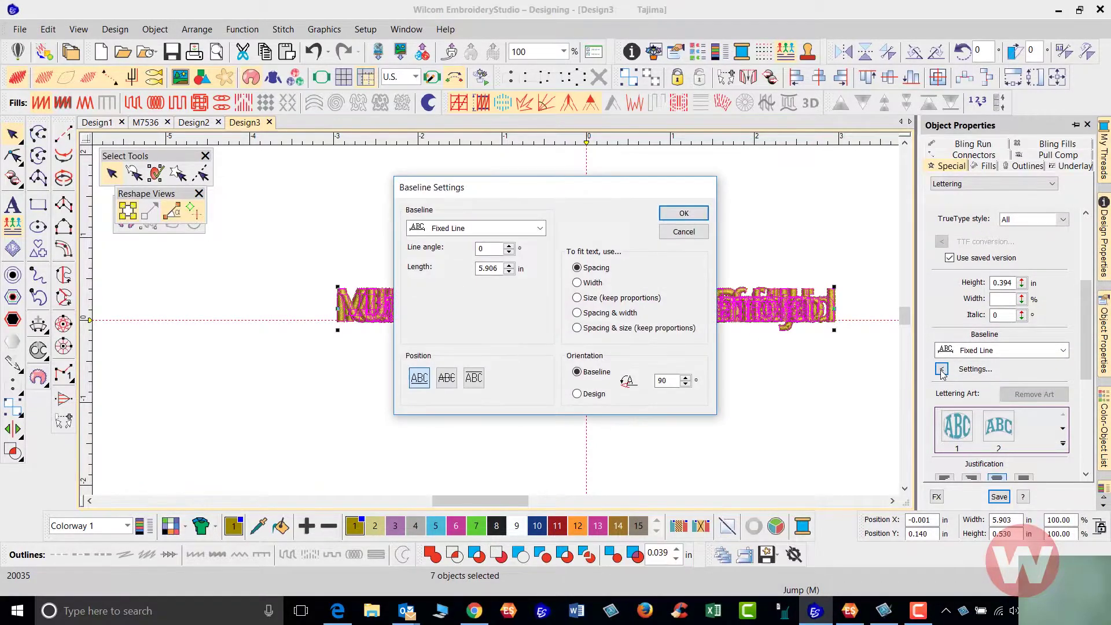
double_click(501, 269)
text(4.0)
click(682, 215)
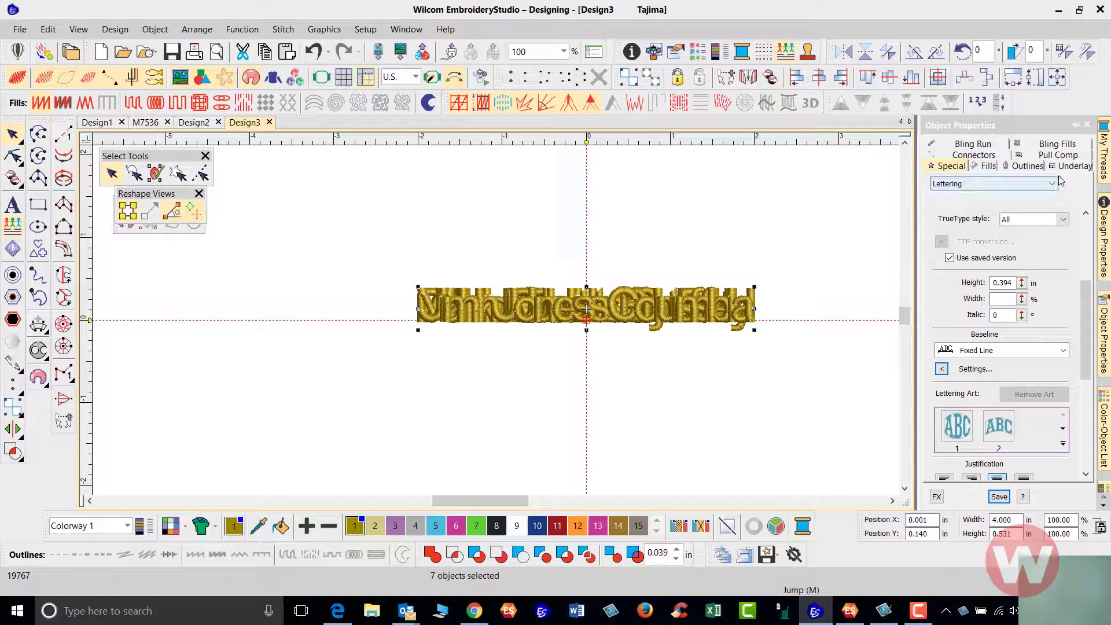
Set the first underlay to By segment Center Run and turn off the second underlay.
click(1074, 168)
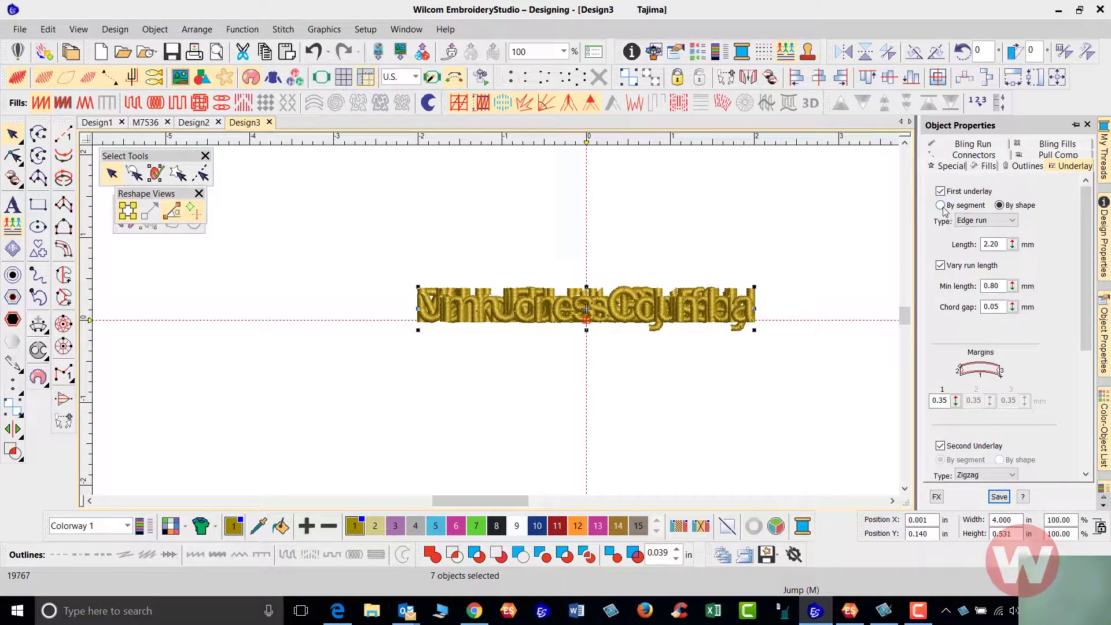
click(941, 205)
click(984, 220)
click(984, 231)
click(941, 446)
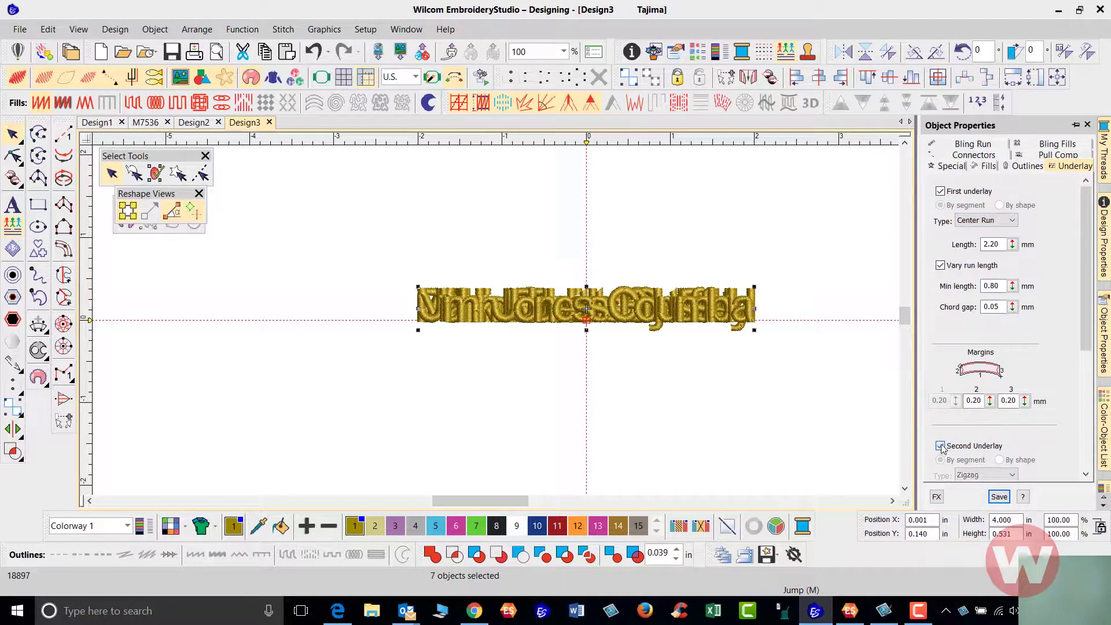
Set the satin fill auto spacing adjustment to 80%.
click(994, 167)
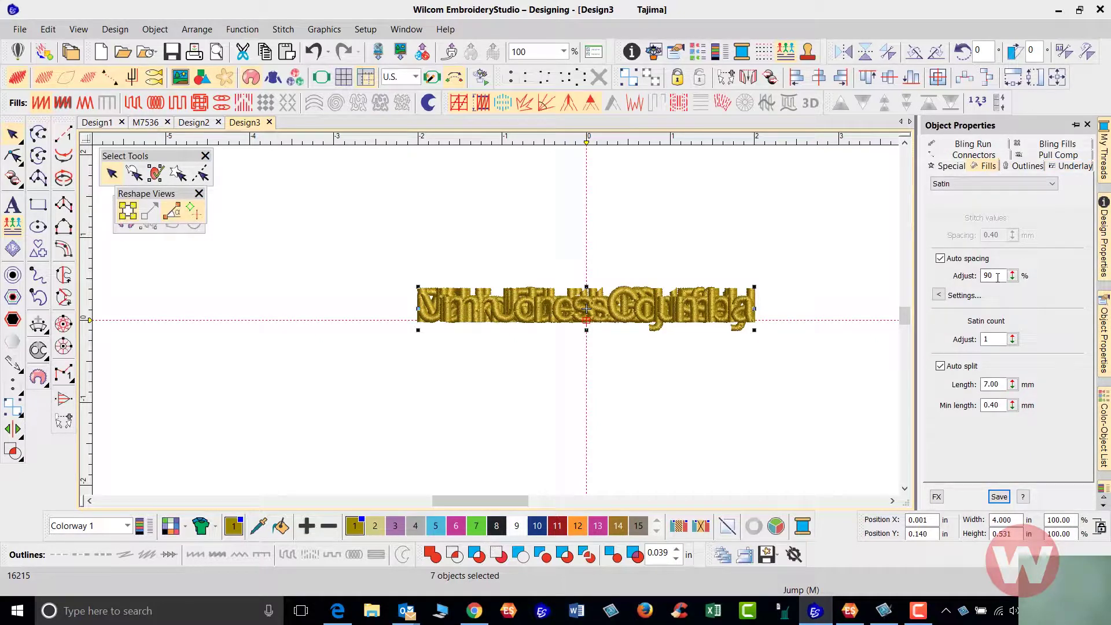
double_click(998, 275)
text(80)
key(Return)
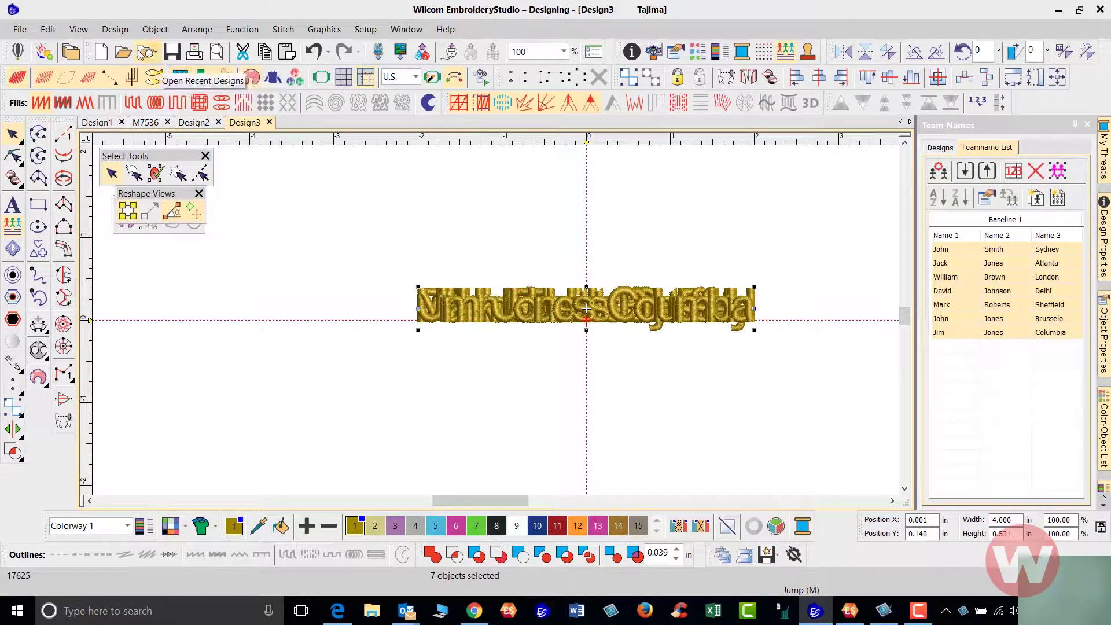
Always remove small stitches, with the minimum stitch length raised to 0.5 mm.
click(112, 34)
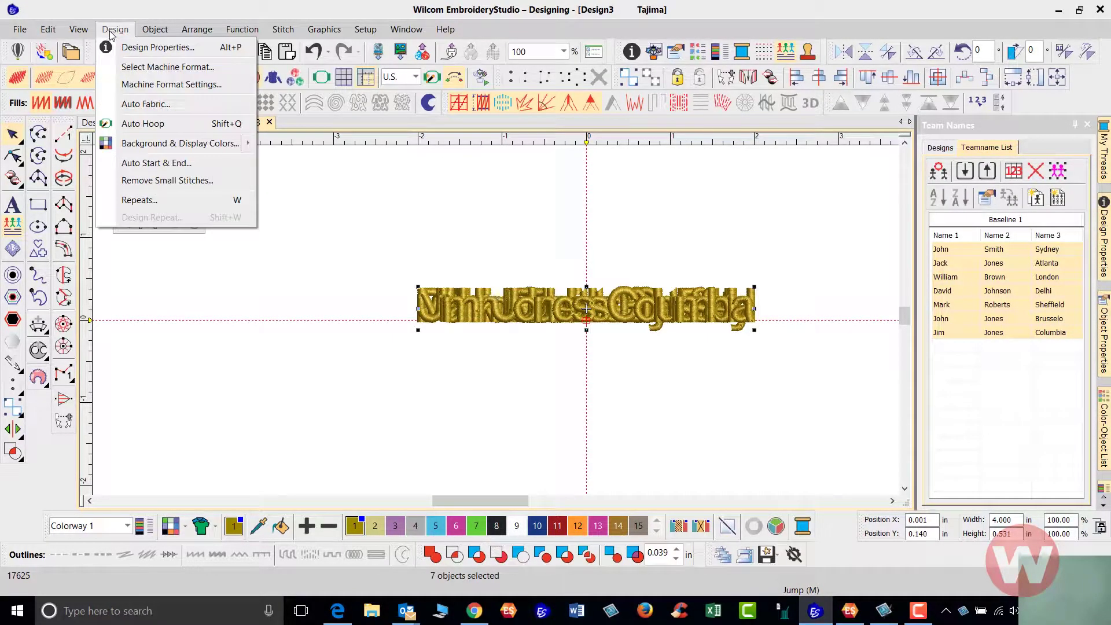
click(169, 180)
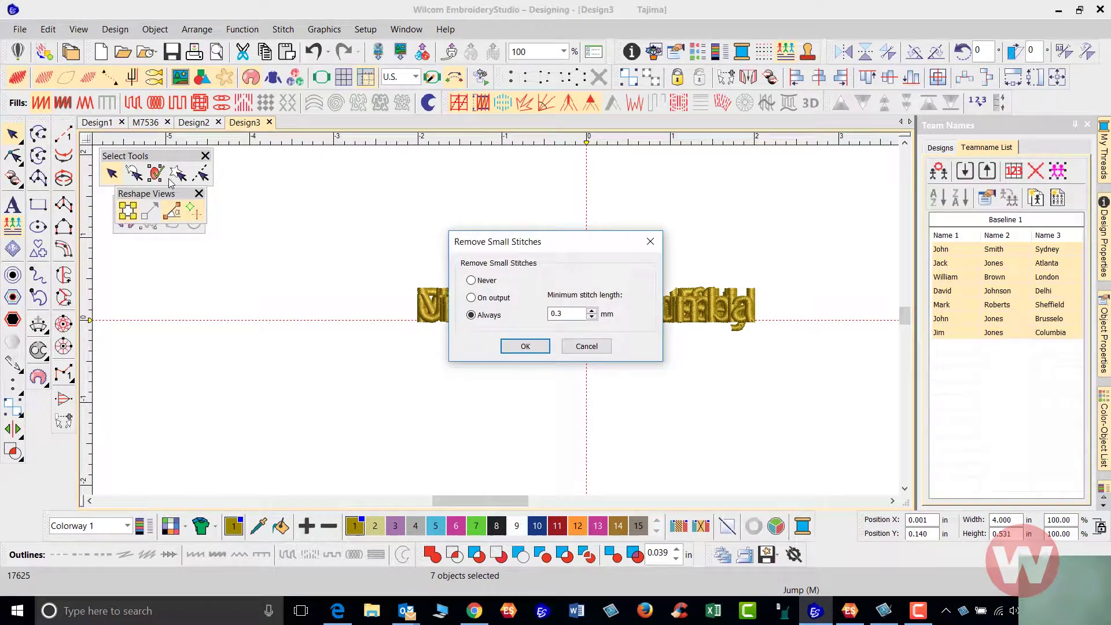
click(591, 311)
click(592, 311)
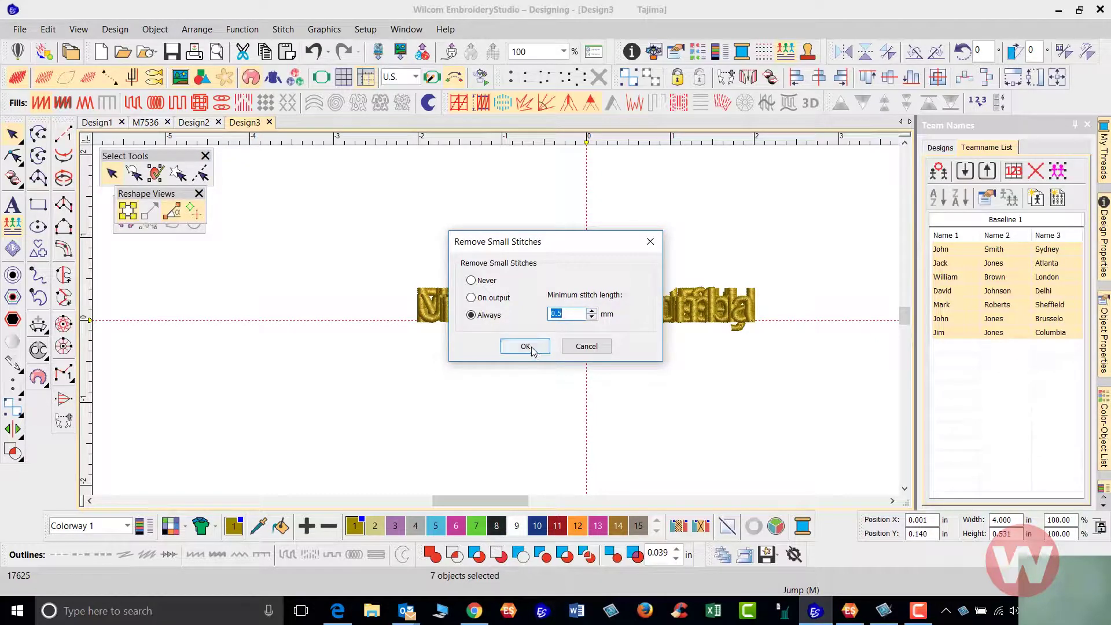
click(566, 314)
click(534, 347)
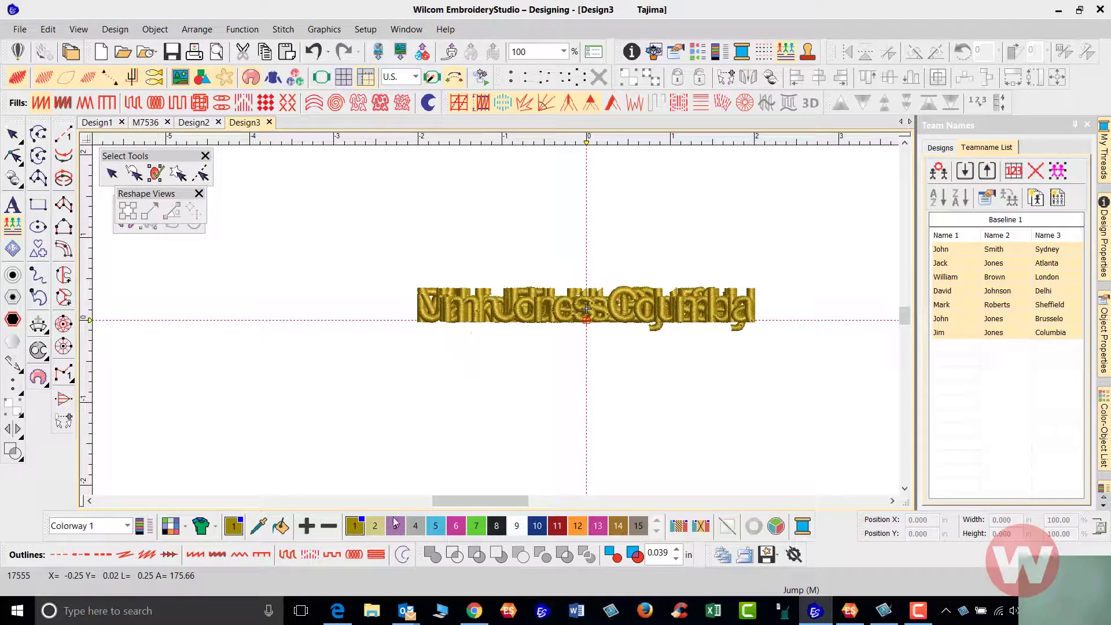
click(457, 526)
key(Escape)
drag(382, 250, 773, 365)
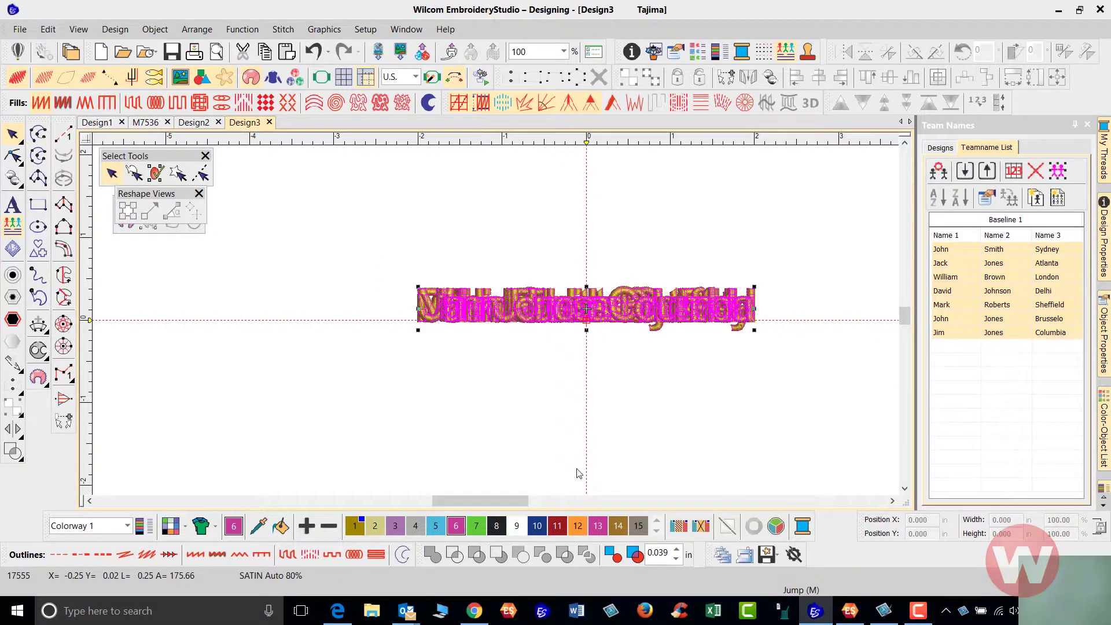
click(457, 527)
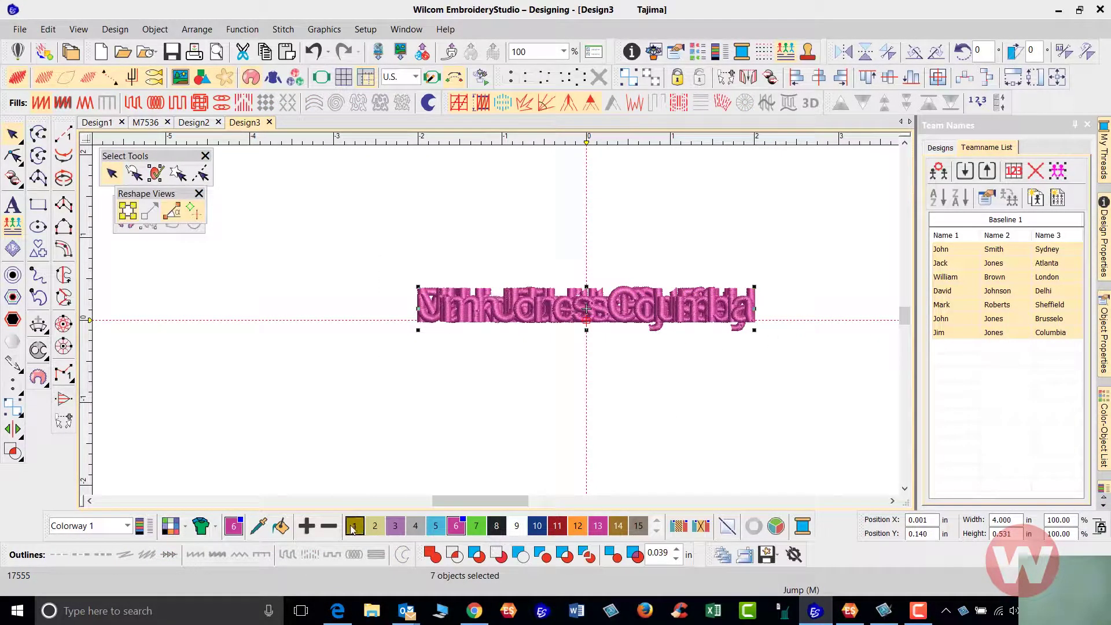
key(ctrl+z)
key(Escape)
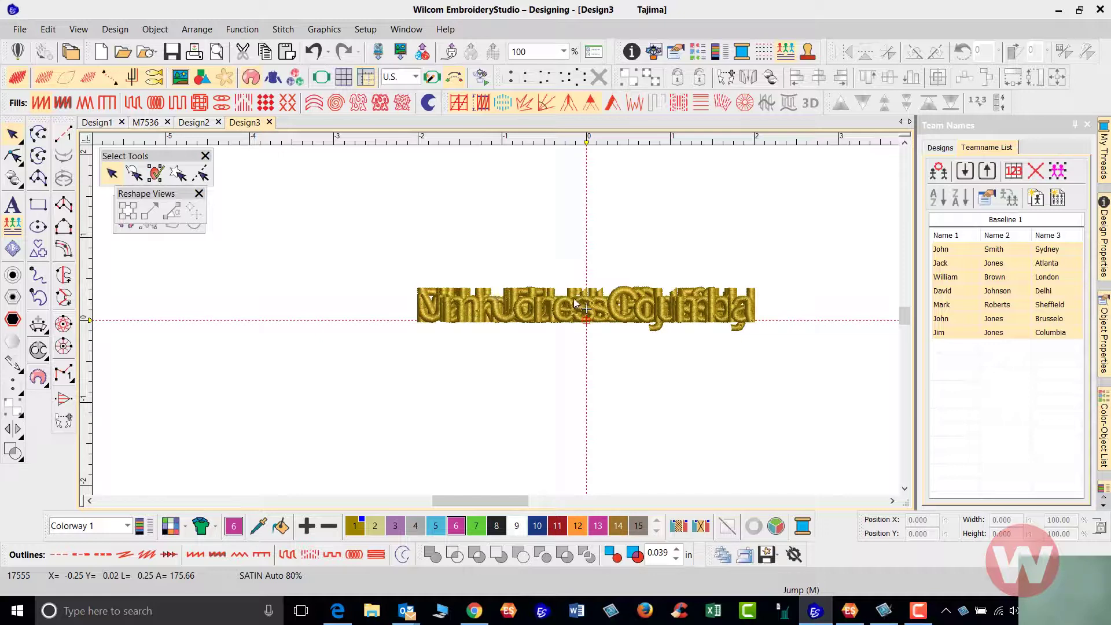
Apply Auto Start & End at the design's centre point with 7.0 mm jump connectors.
click(115, 31)
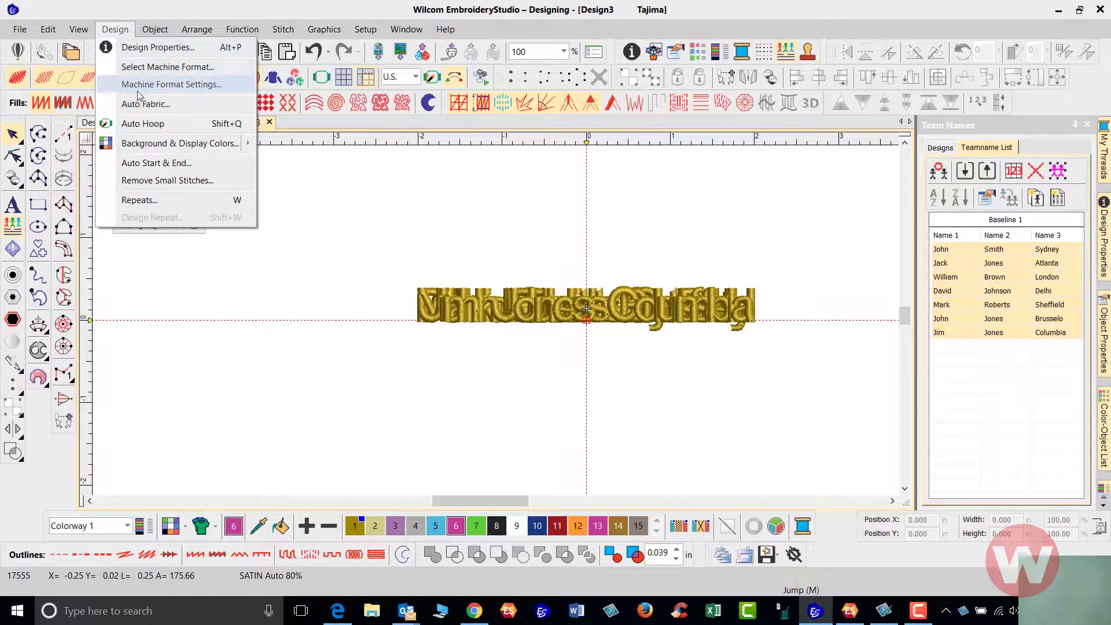
click(174, 165)
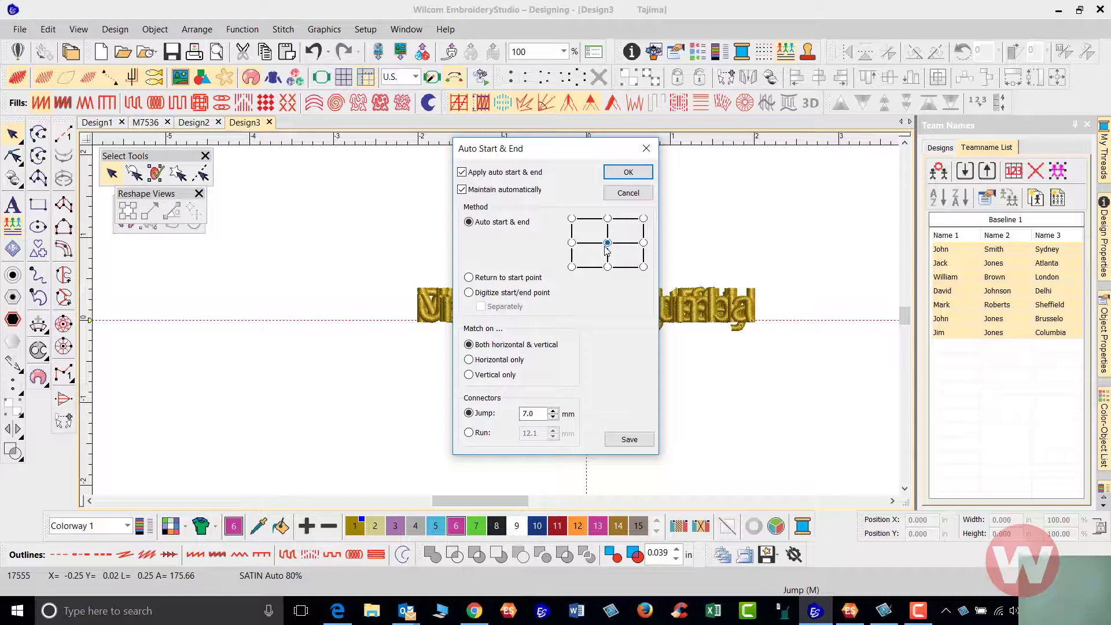
click(624, 175)
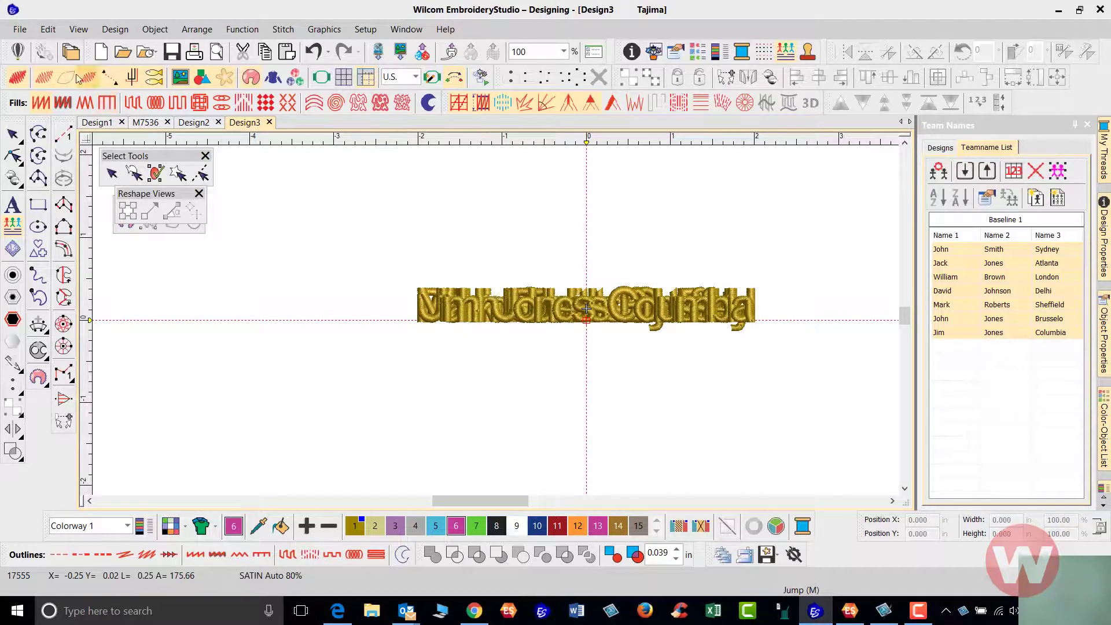
Export Design3 as a Tajima DST machine file and show its Team Names save options.
click(21, 31)
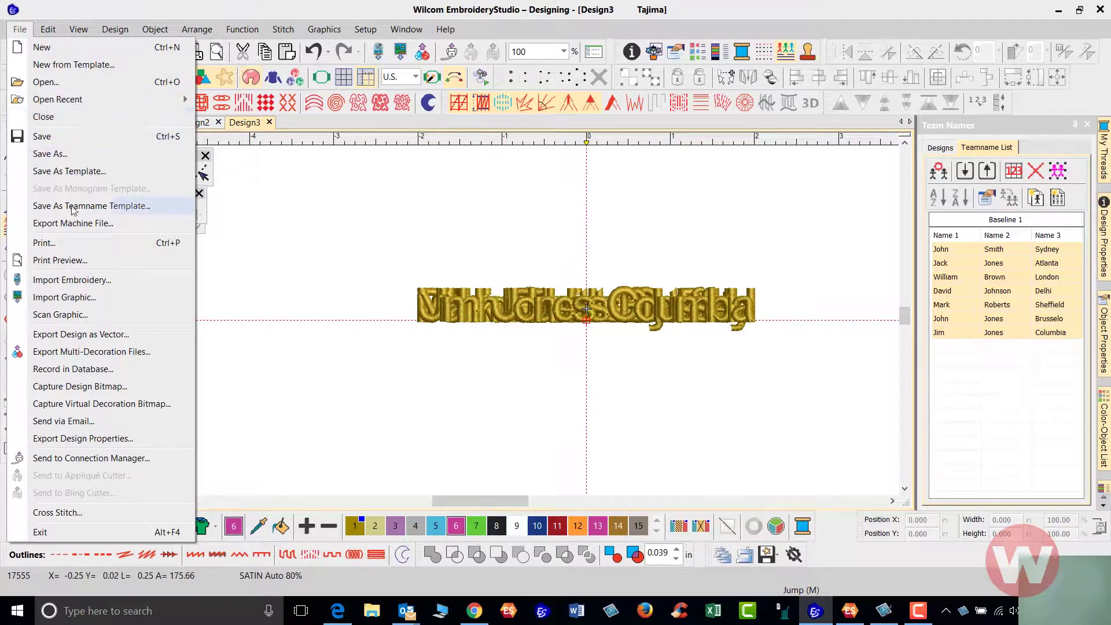
click(80, 224)
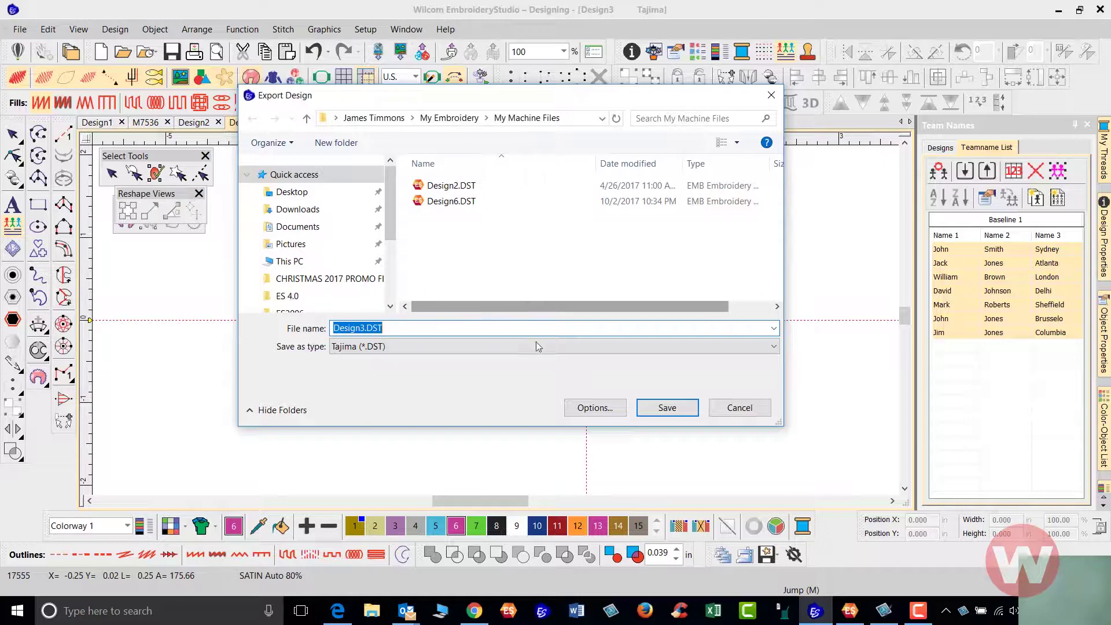
click(589, 409)
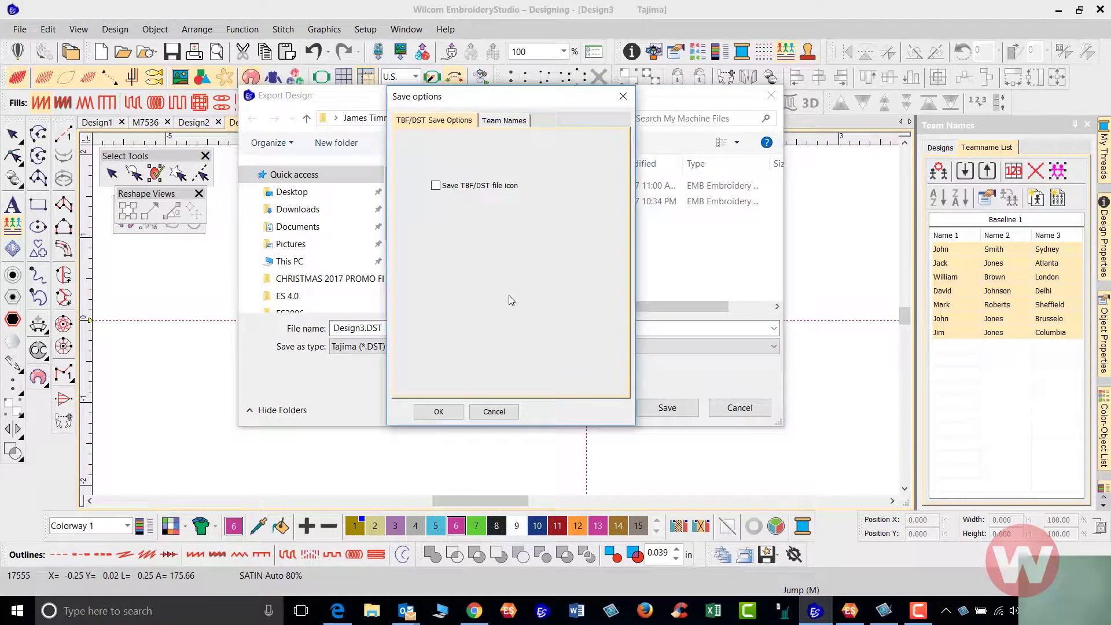
click(504, 121)
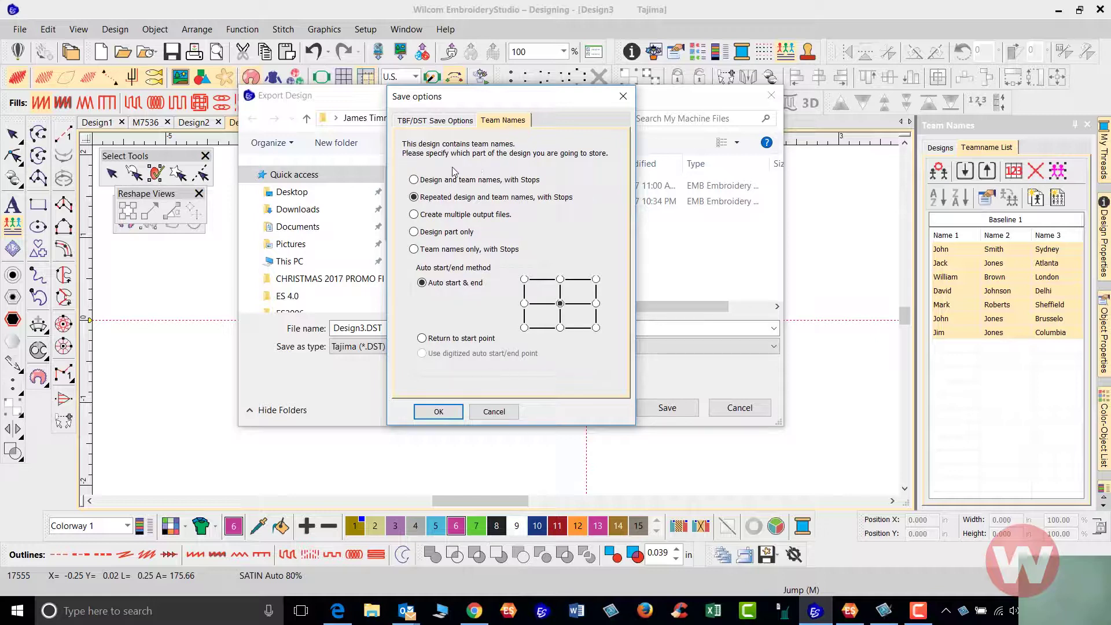
Try each team-name storage option, settling on Team names only, with Stops.
click(414, 181)
click(413, 198)
click(415, 214)
click(413, 233)
click(413, 250)
Accept the team-name save options and point the Design3.DST export at Local Disk (C:).
click(438, 412)
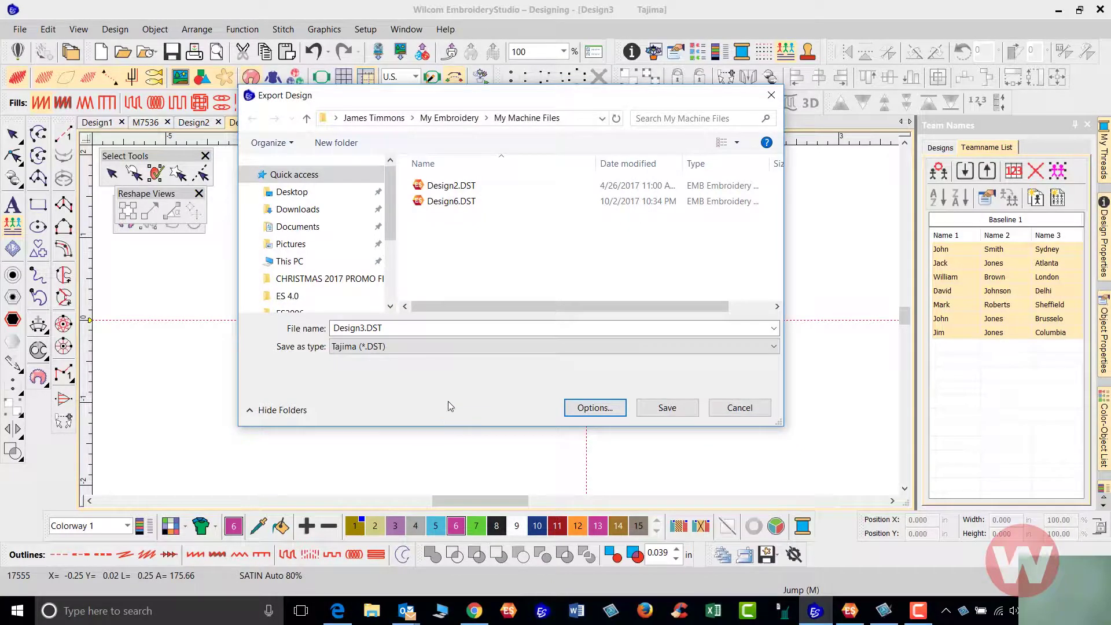
click(309, 264)
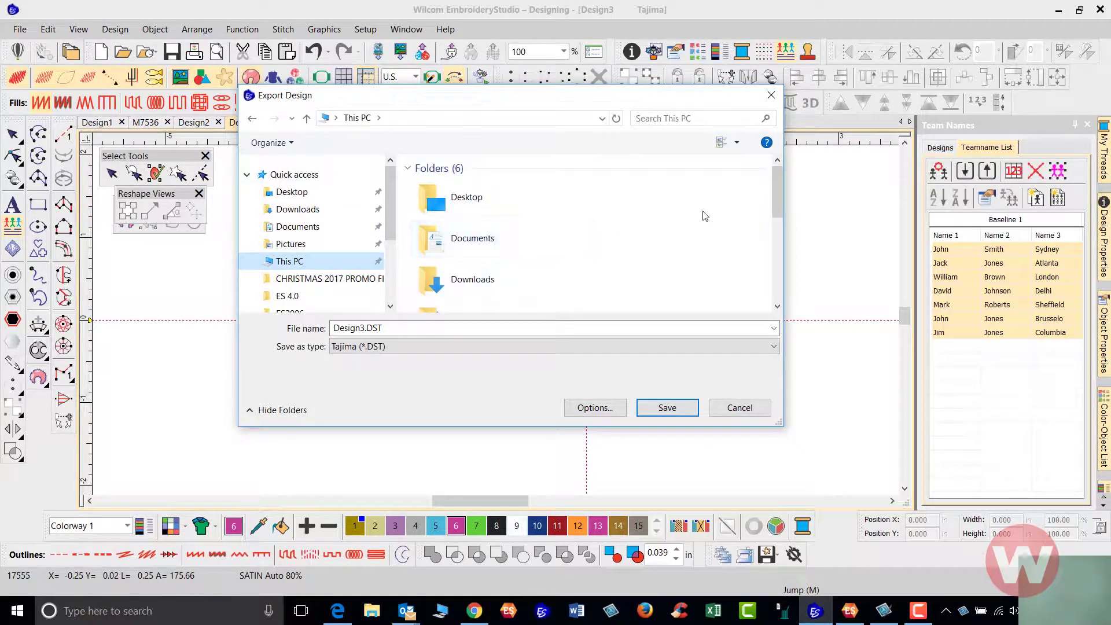
drag(772, 190, 776, 241)
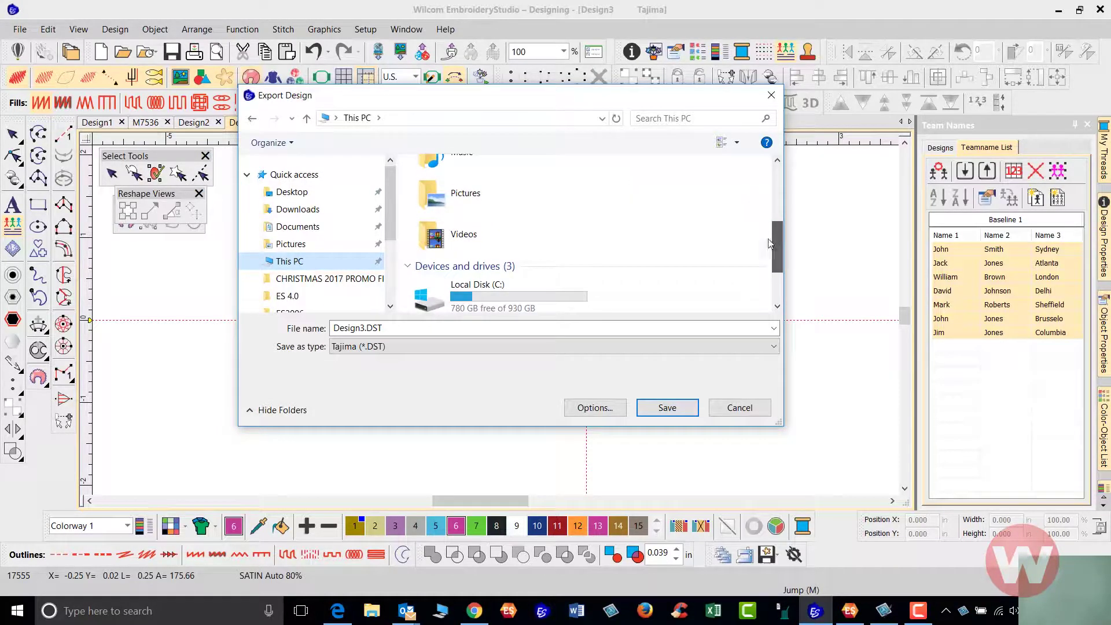
double_click(503, 297)
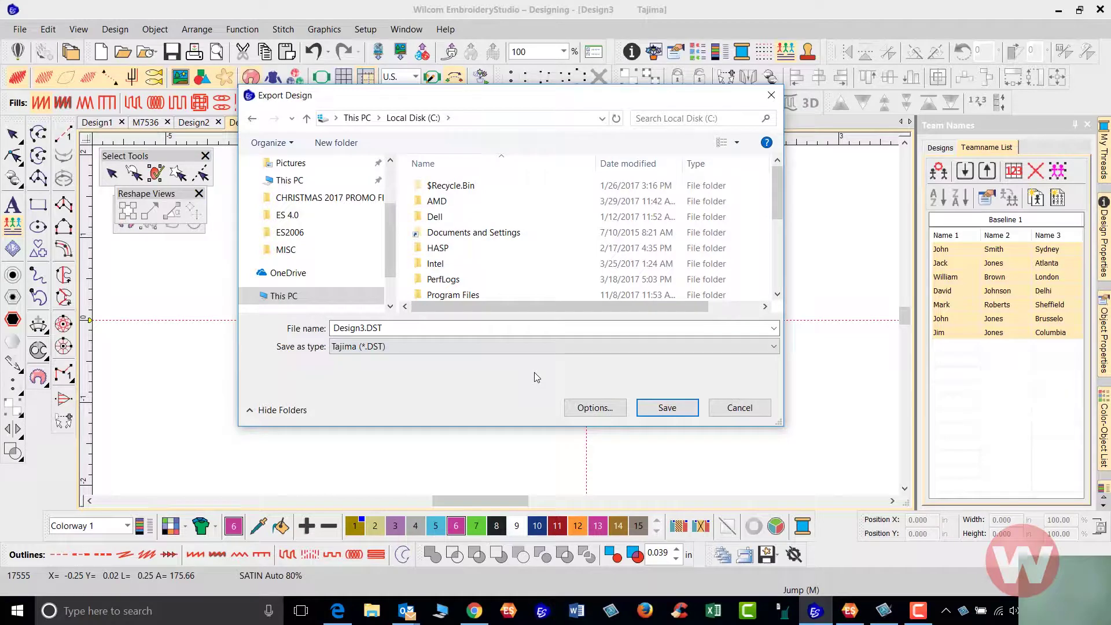